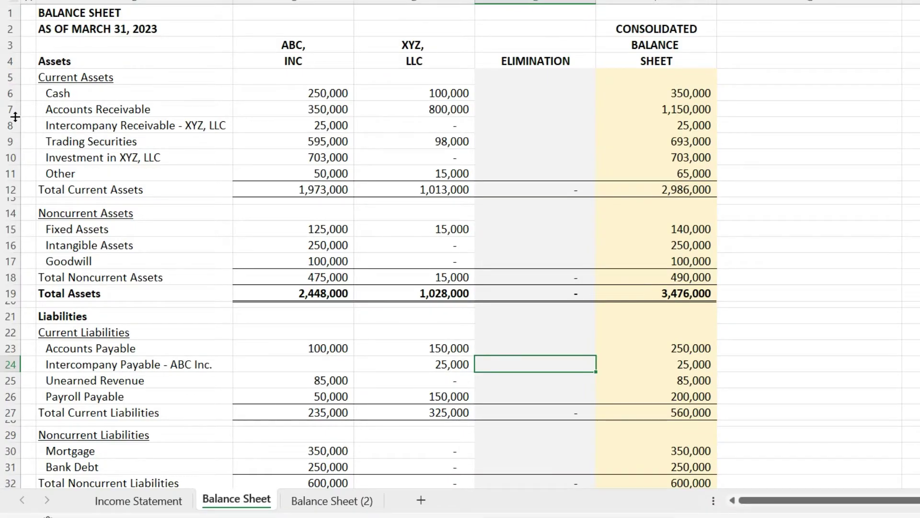
# Step: Enter =-C8 in E8 to eliminate ABC's 25,000 intercompany receivable
pyautogui.click(80, 125)
pyautogui.scroll(-2, 63, 212)
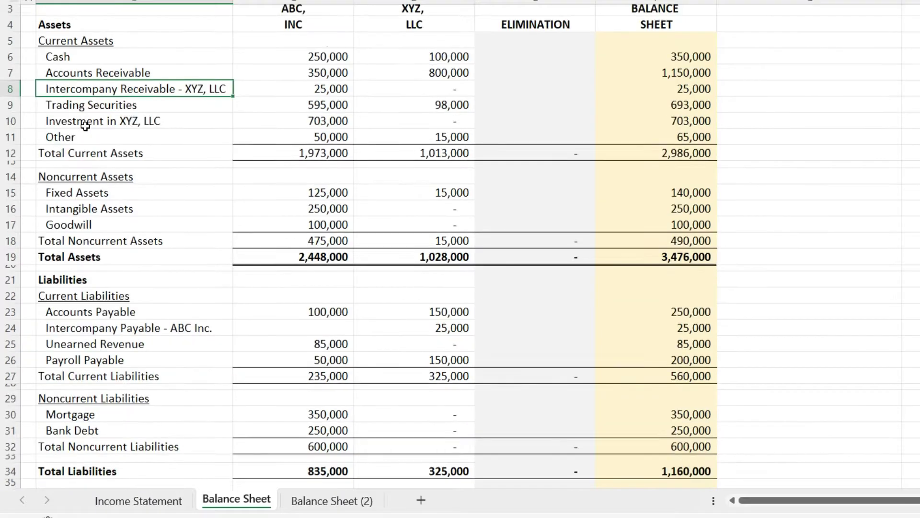
pyautogui.click(84, 267)
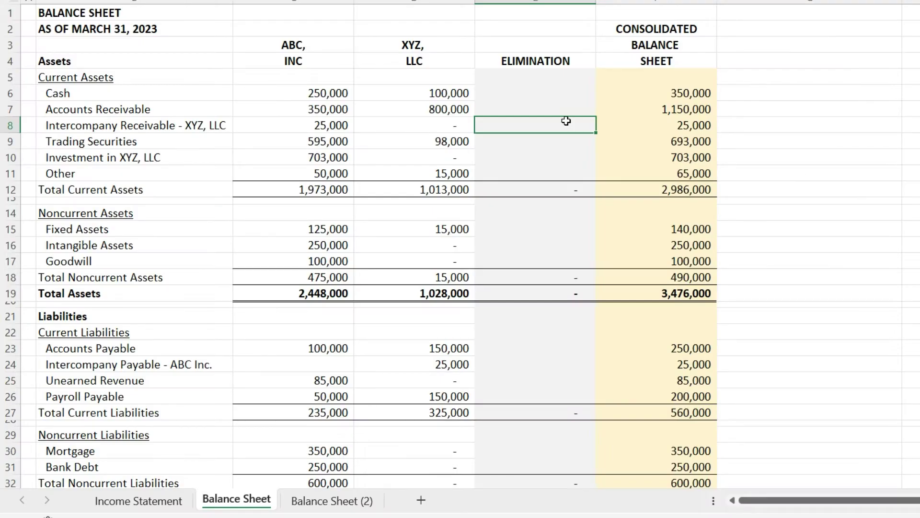
pyautogui.write('=-')
pyautogui.click(335, 134)
pyautogui.press('Return')
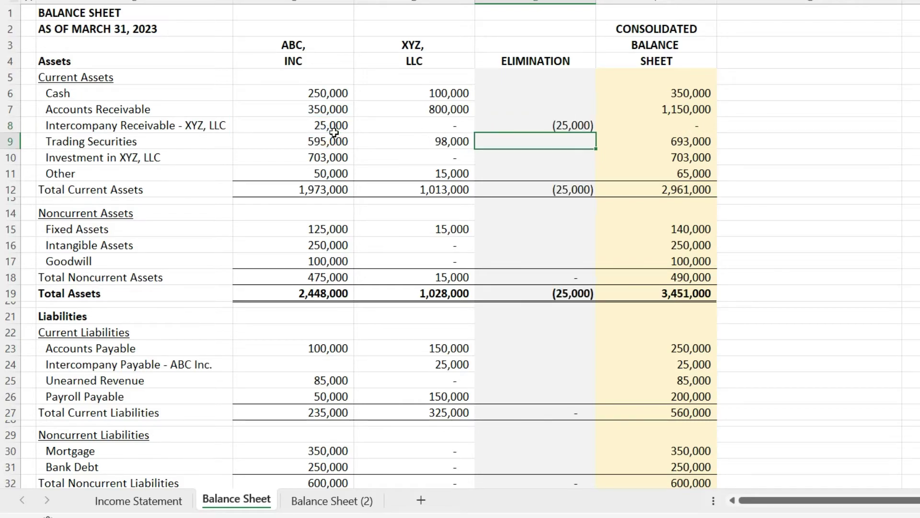
# Step: Enter =E8 in E24 so the intercompany payable is eliminated by the same (25,000)
pyautogui.click(564, 366)
pyautogui.write('=')
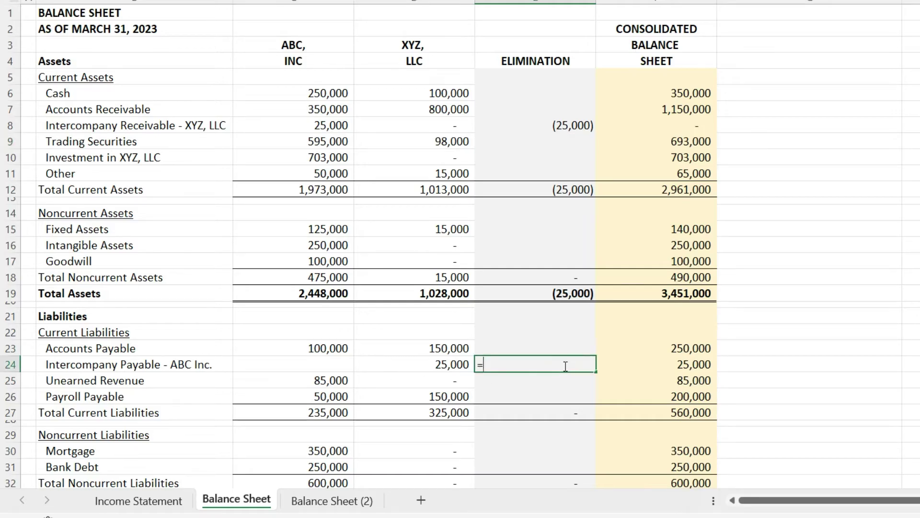
pyautogui.click(550, 127)
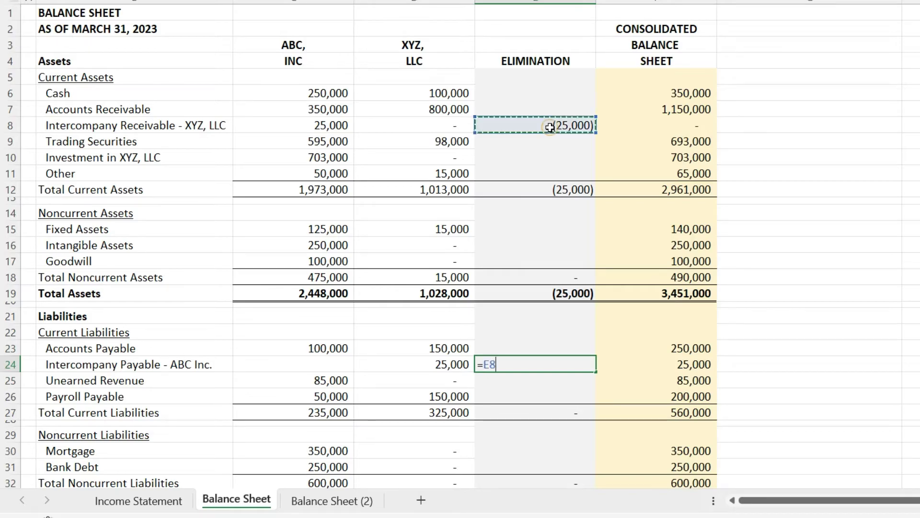
pyautogui.press('Return')
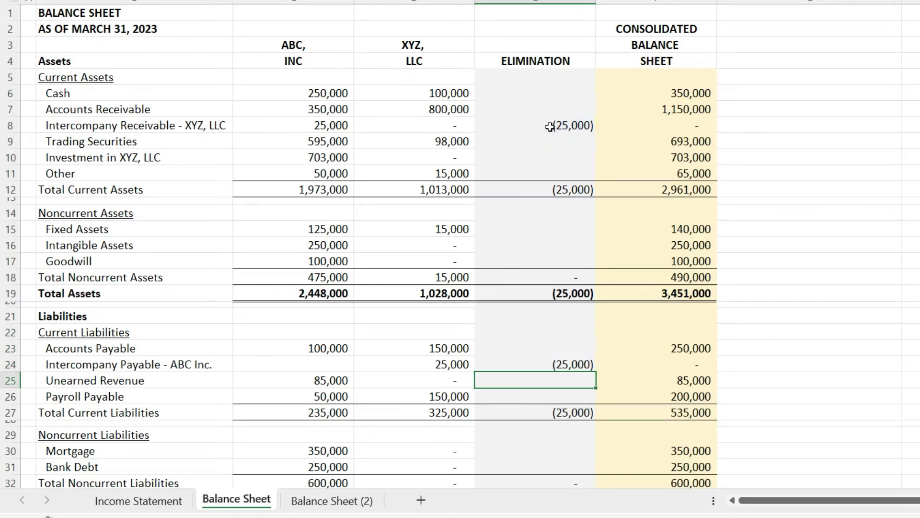
# Step: Highlight the intercompany receivable and payable rows to review the zeroed consolidated amounts
pyautogui.scroll(-1, 550, 125)
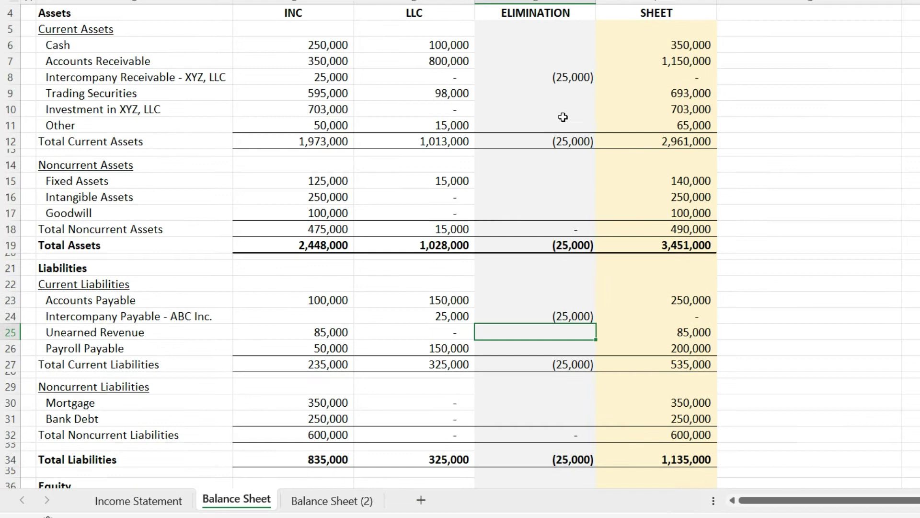
pyautogui.click(671, 75)
pyautogui.moveTo(670, 74); pyautogui.dragTo(103, 80)
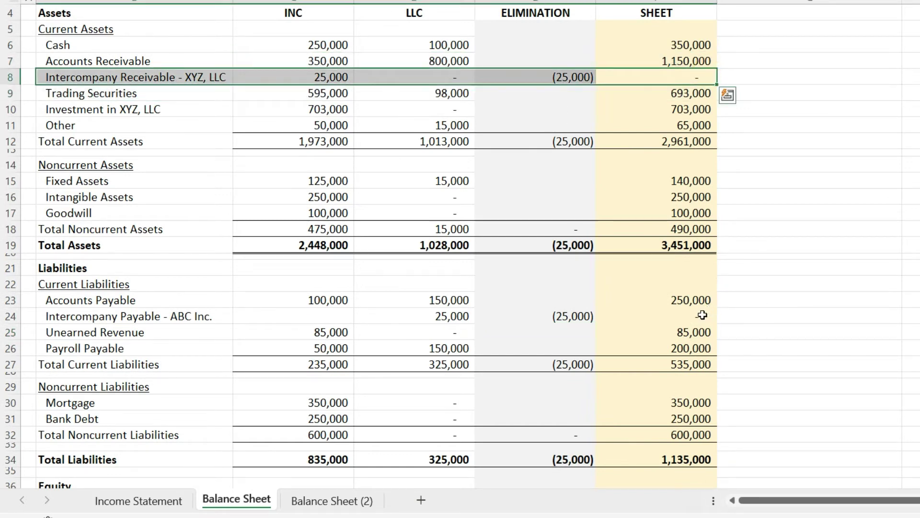
pyautogui.moveTo(704, 314); pyautogui.dragTo(96, 314)
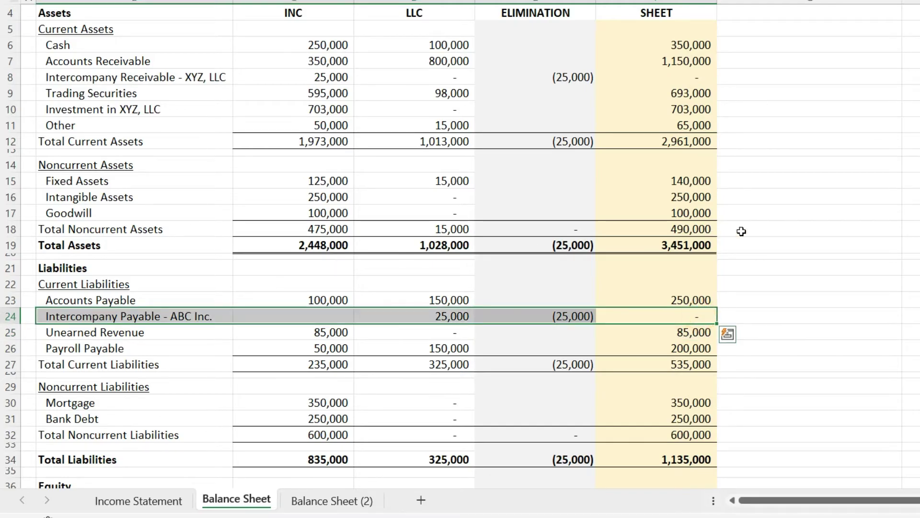
pyautogui.click(790, 267)
pyautogui.scroll(1, 789, 265)
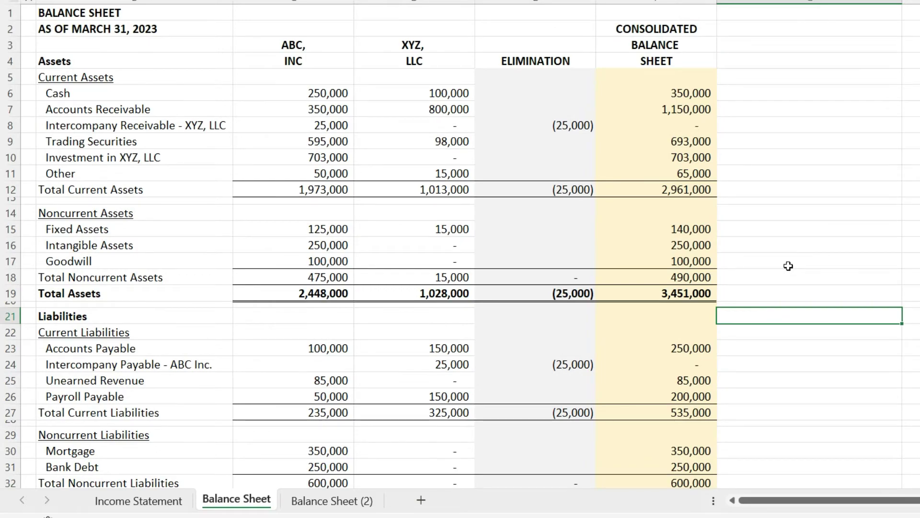
pyautogui.scroll(-4, 789, 266)
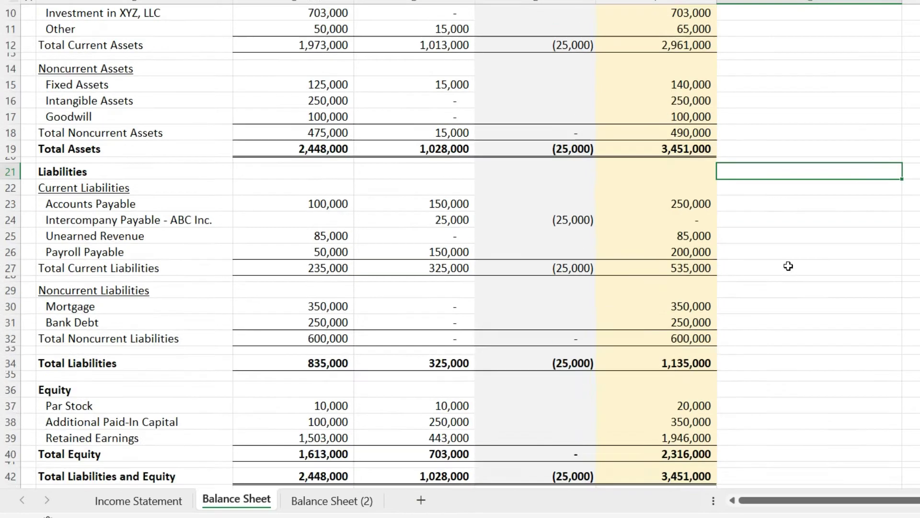
pyautogui.scroll(4, 788, 265)
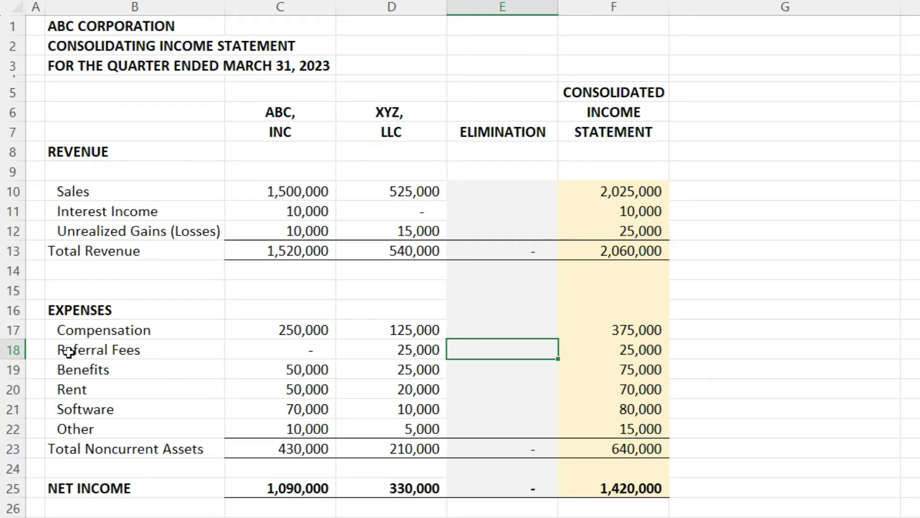
# Step: Enter =-D18 in E18 to eliminate XYZ's 25,000 referral fees
pyautogui.moveTo(68, 351); pyautogui.dragTo(424, 352)
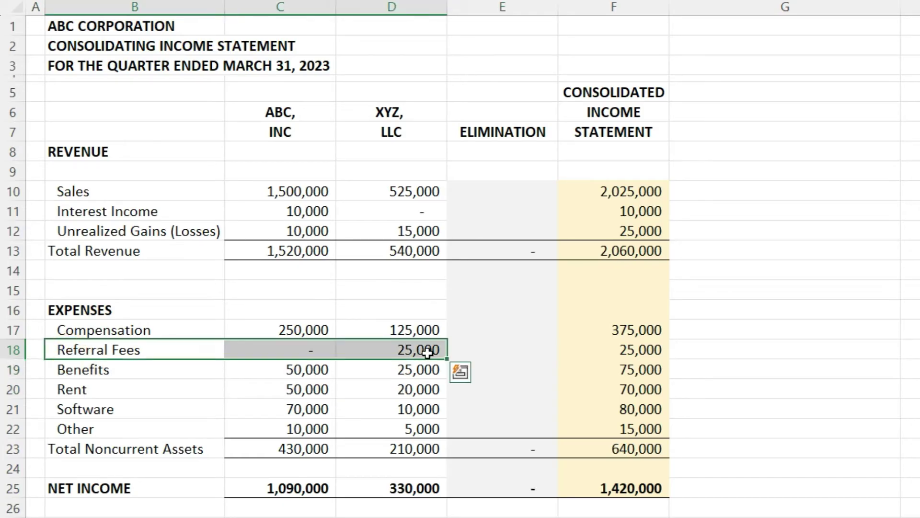
pyautogui.click(344, 276)
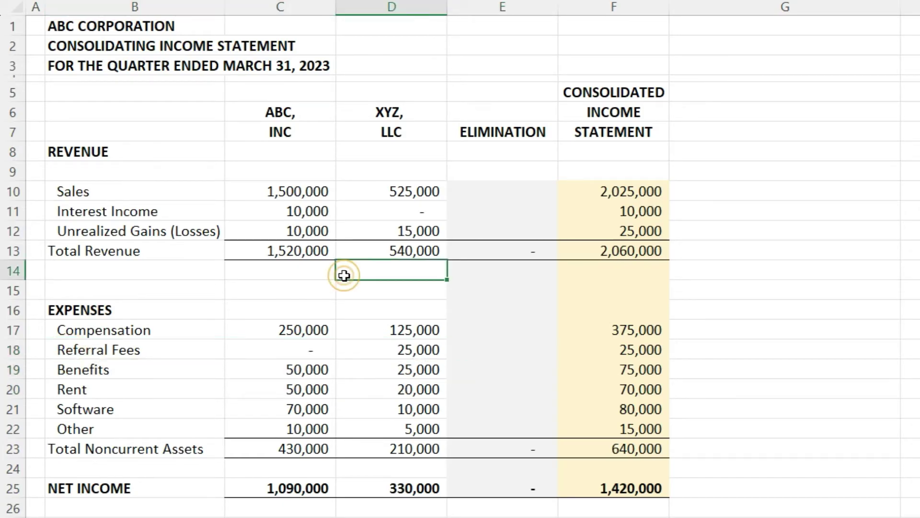
pyautogui.click(283, 135)
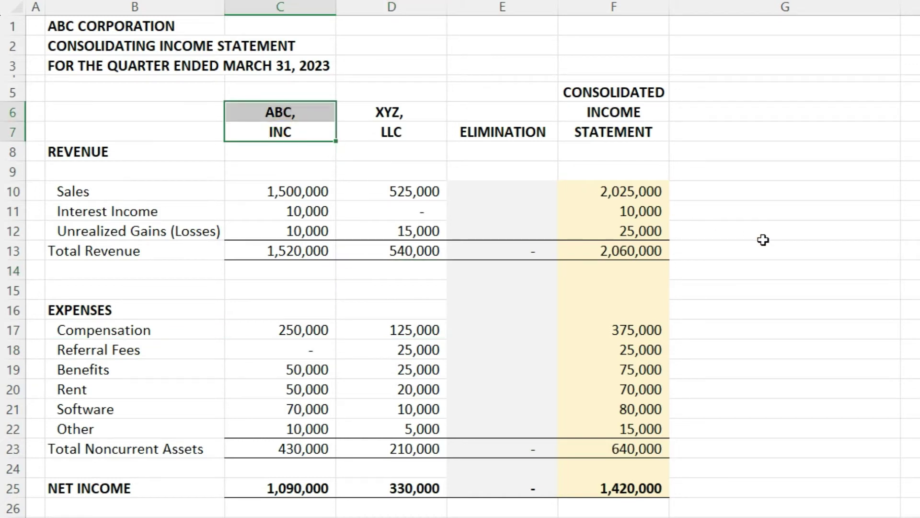
pyautogui.click(507, 352)
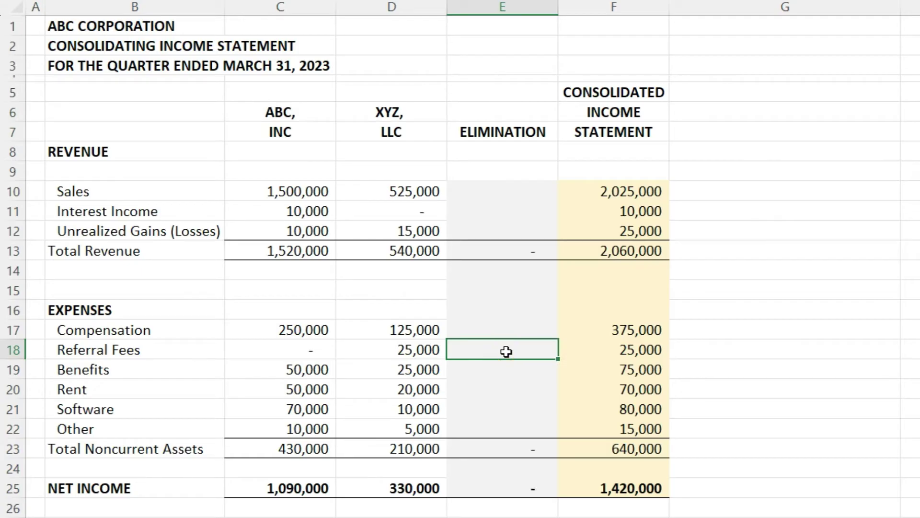
pyautogui.doubleClick(506, 353)
pyautogui.write('=-')
pyautogui.press('Left')
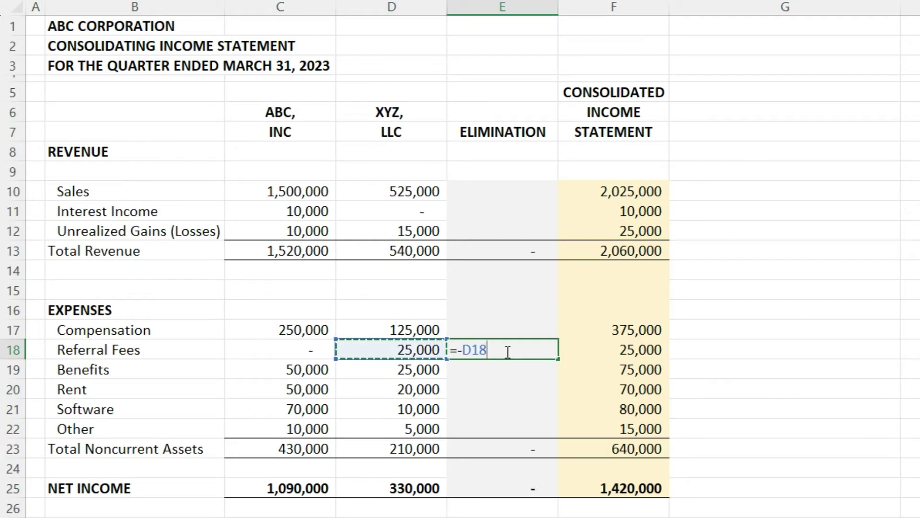
pyautogui.press('Return')
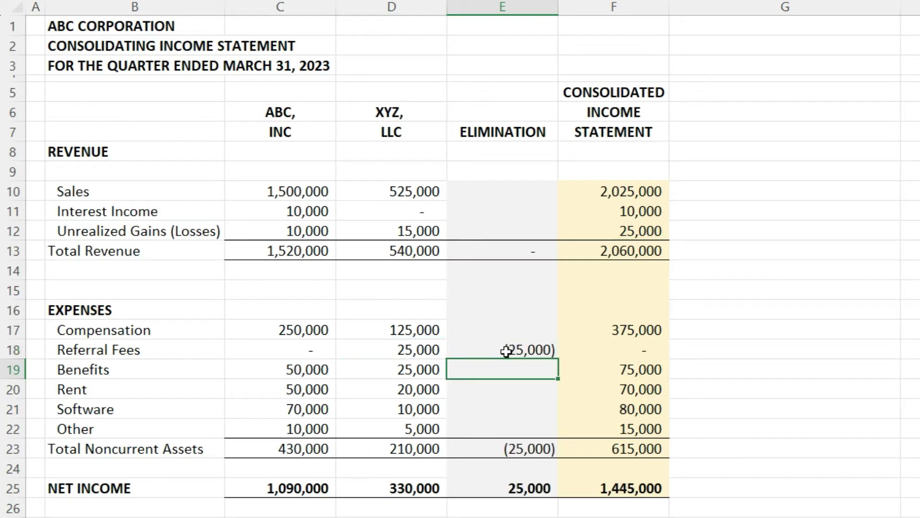
# Step: Enter =E18 in E10 to eliminate the matching sales, then check the 1,420,000 net income
pyautogui.click(515, 194)
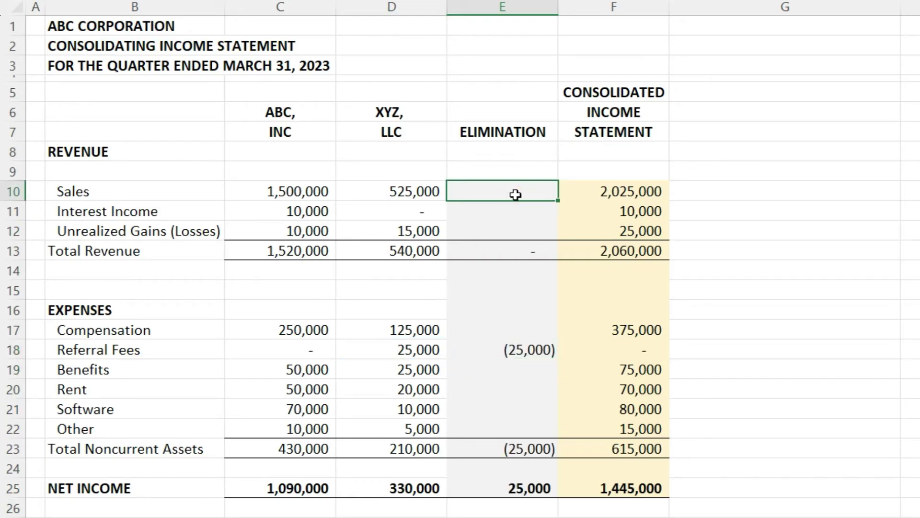
pyautogui.write('=')
pyautogui.click(515, 348)
pyautogui.press('Return')
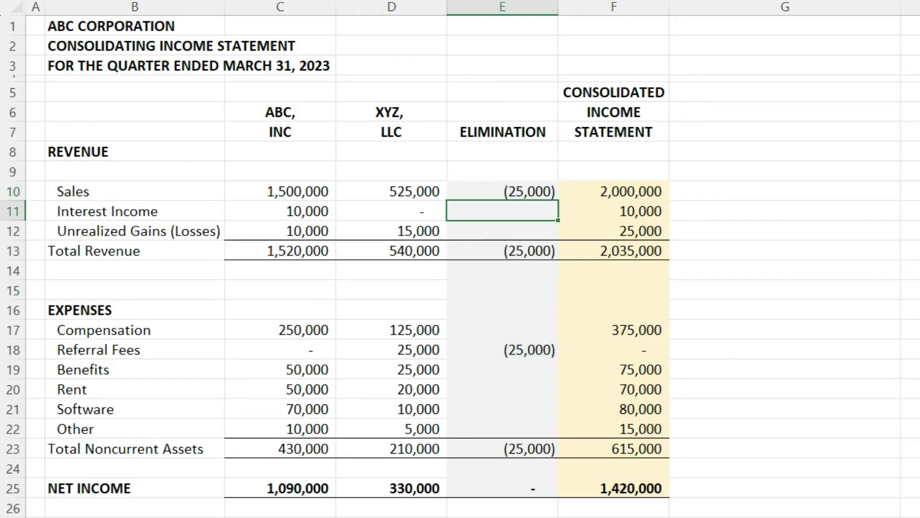
pyautogui.click(524, 485)
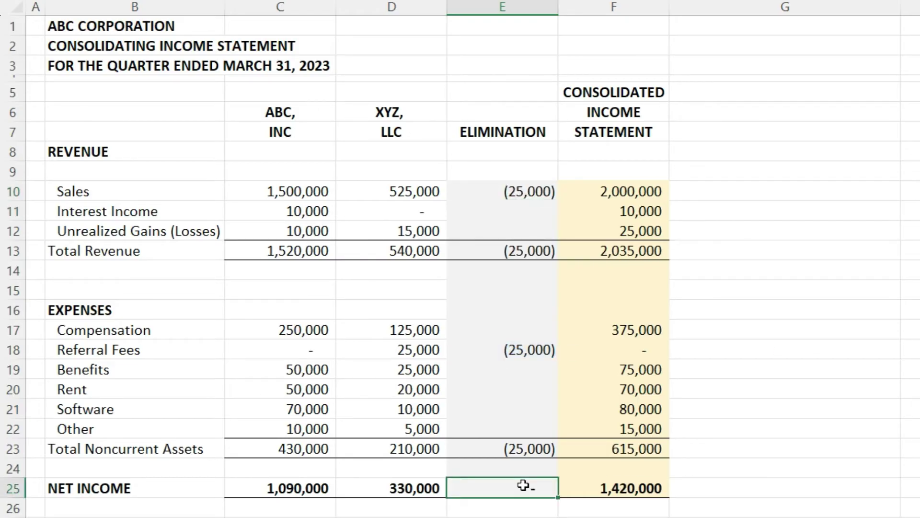
pyautogui.click(522, 503)
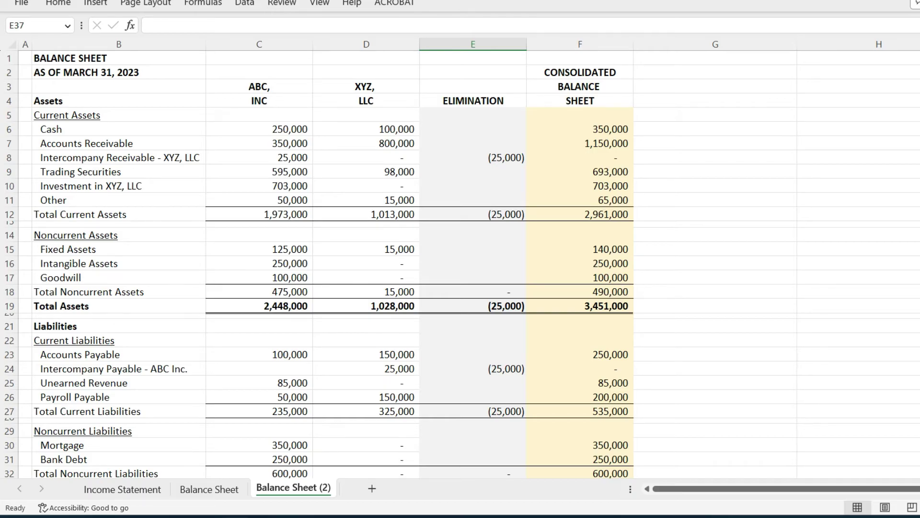
# Step: Compare ABC's 703,000 Investment in XYZ, LLC with XYZ's equity lines and total
pyautogui.click(81, 186)
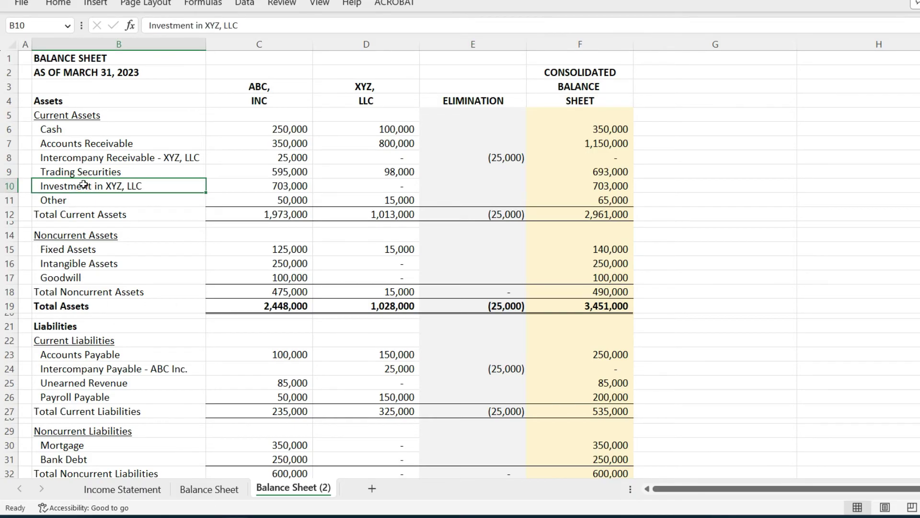
pyautogui.scroll(-5, 83, 185)
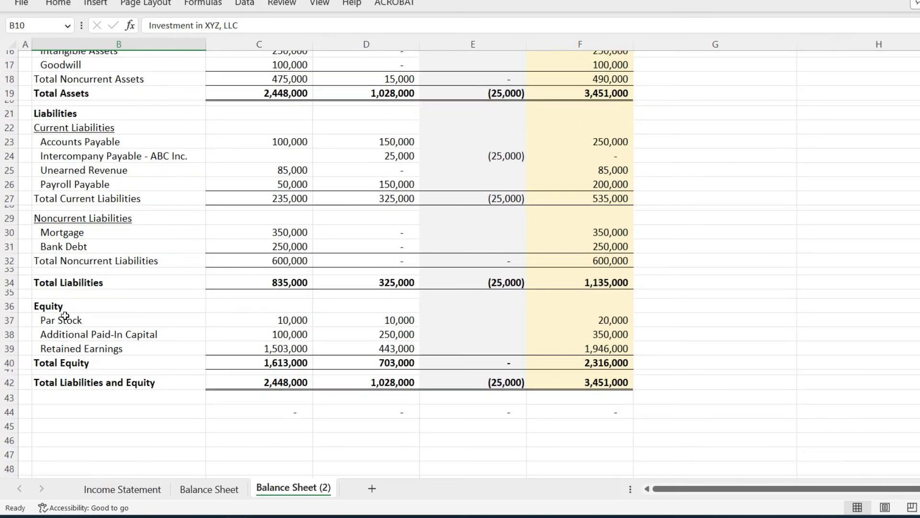
pyautogui.moveTo(65, 316); pyautogui.dragTo(65, 348)
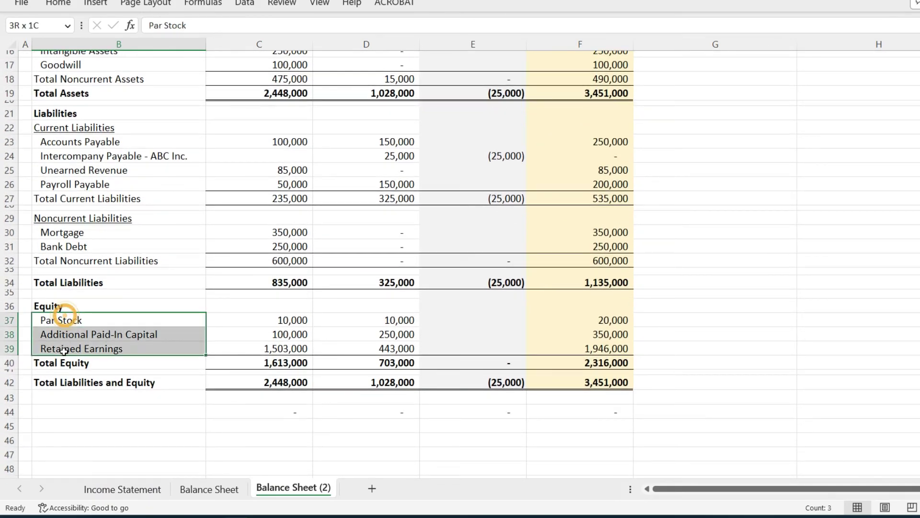
pyautogui.click(362, 362)
pyautogui.scroll(3, 362, 363)
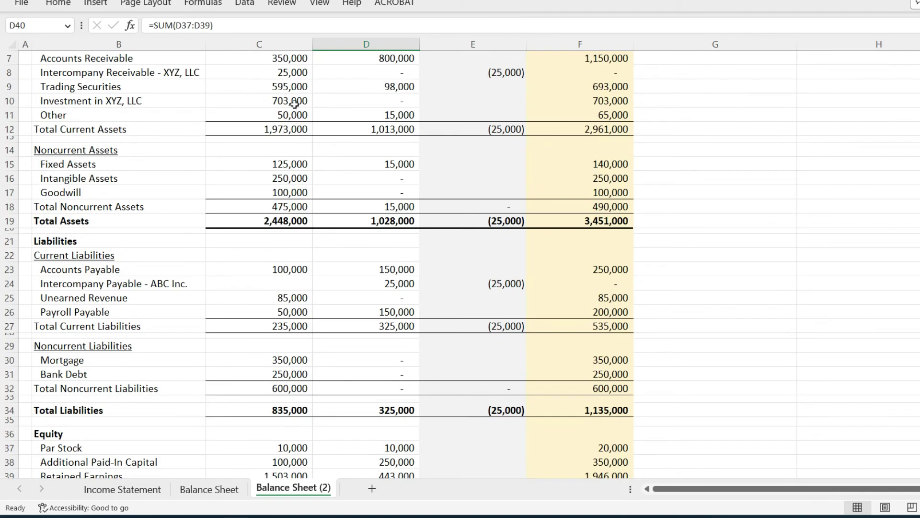
pyautogui.click(295, 104)
pyautogui.scroll(2, 550, 232)
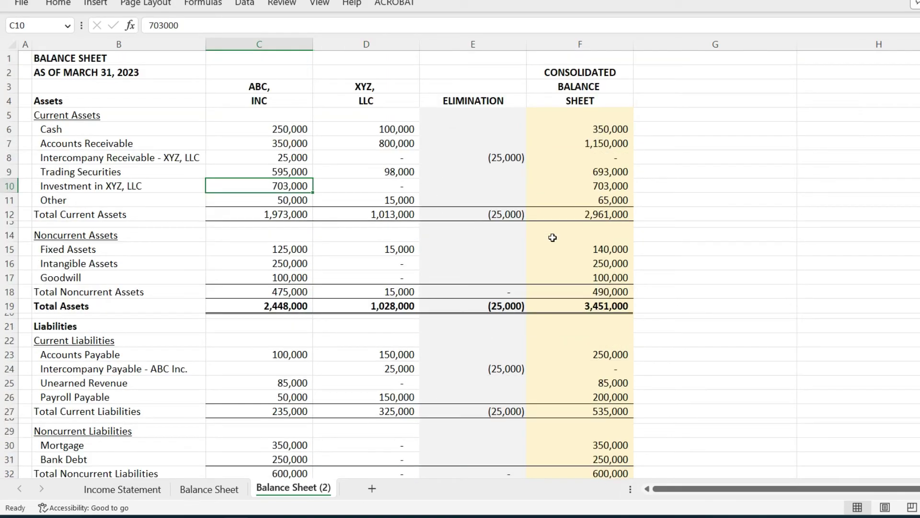
# Step: Enter =-C10 in E10 to eliminate the 703,000 investment, giving total assets of 2,748,000
pyautogui.click(493, 185)
pyautogui.doubleClick(494, 185)
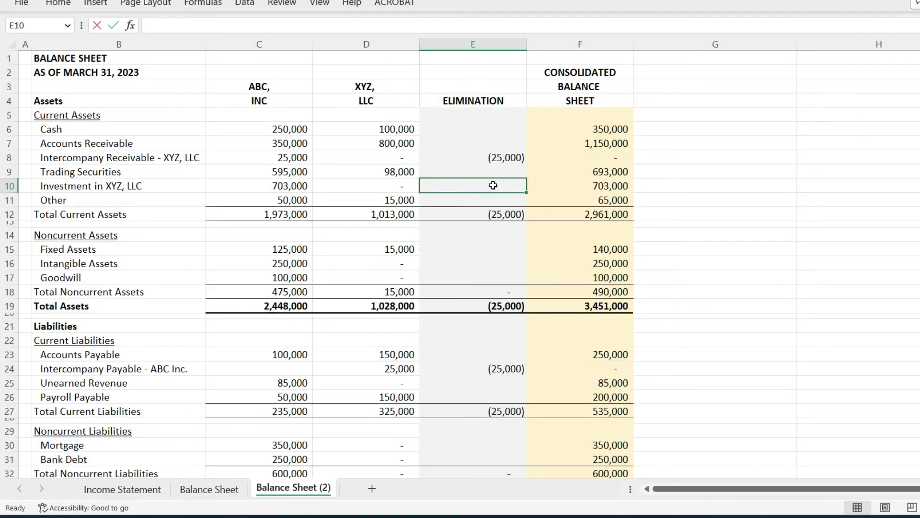
pyautogui.write('=-')
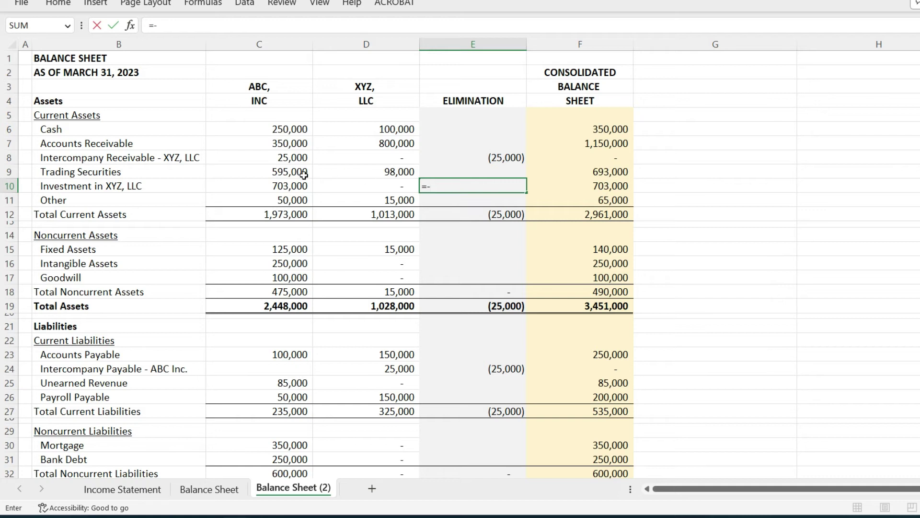
pyautogui.click(285, 186)
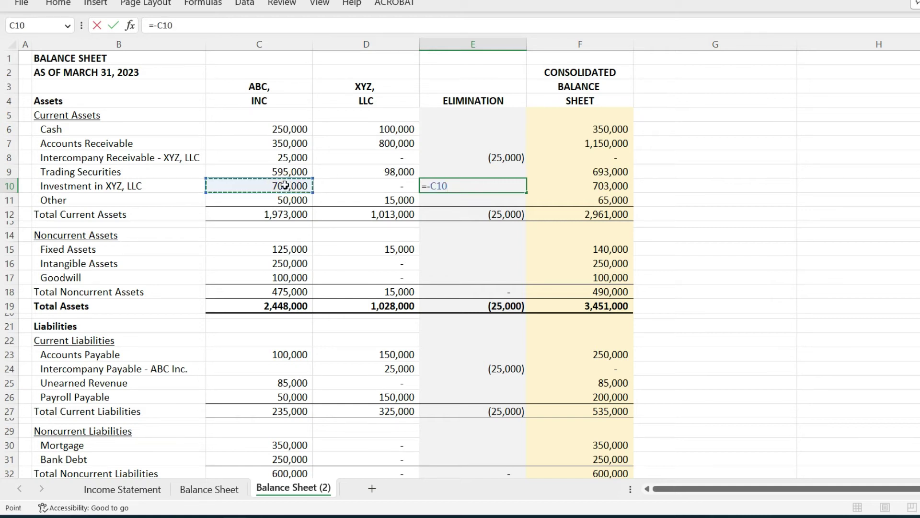
pyautogui.press('Return')
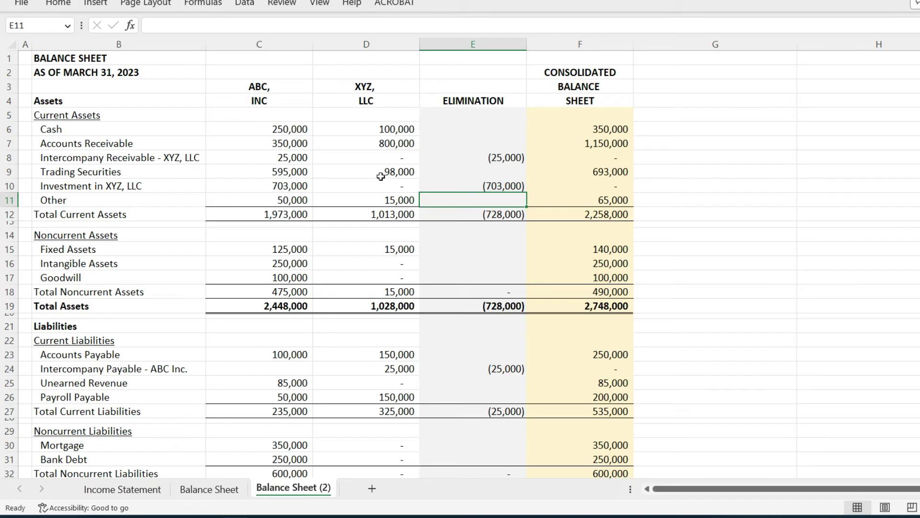
pyautogui.moveTo(590, 186); pyautogui.dragTo(203, 207)
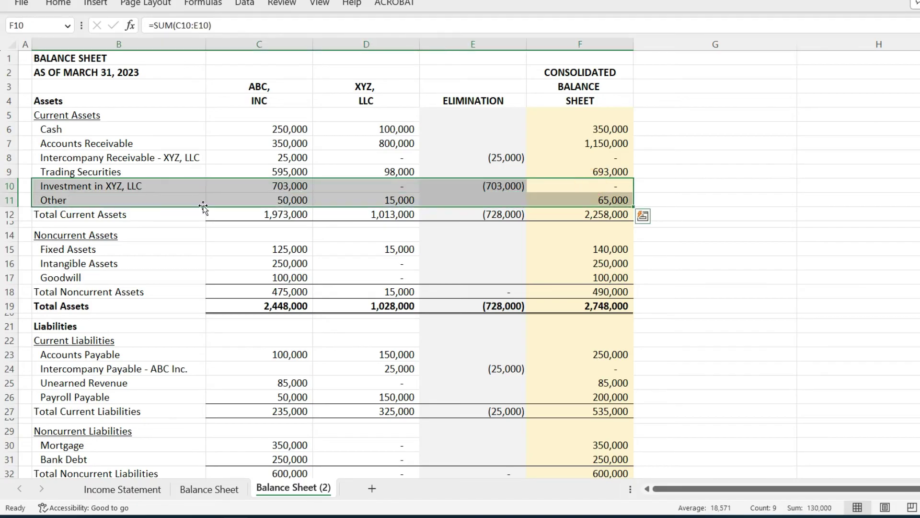
# Step: Enter =-D37, =-D38 and =-D39 in E37:E39, eliminating XYZ's par stock, paid-in capital and retained earnings
pyautogui.scroll(-5, 461, 325)
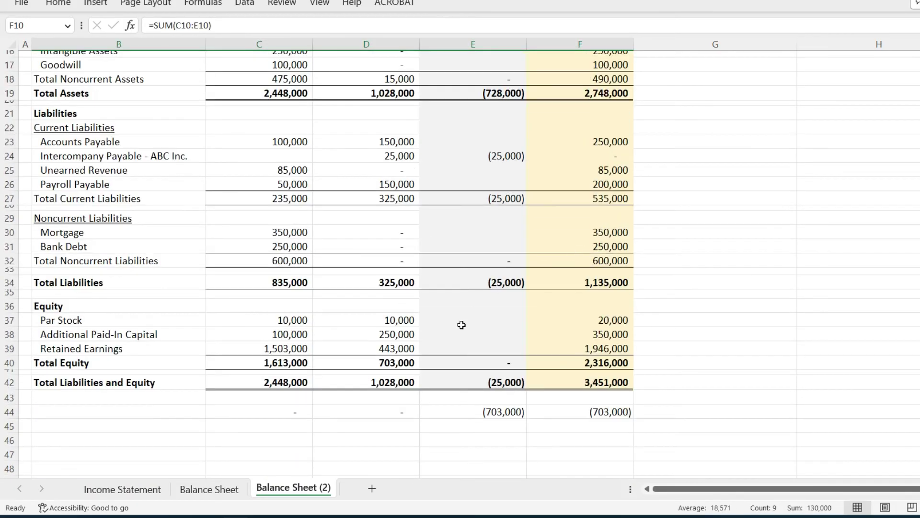
pyautogui.click(466, 322)
pyautogui.write('=-')
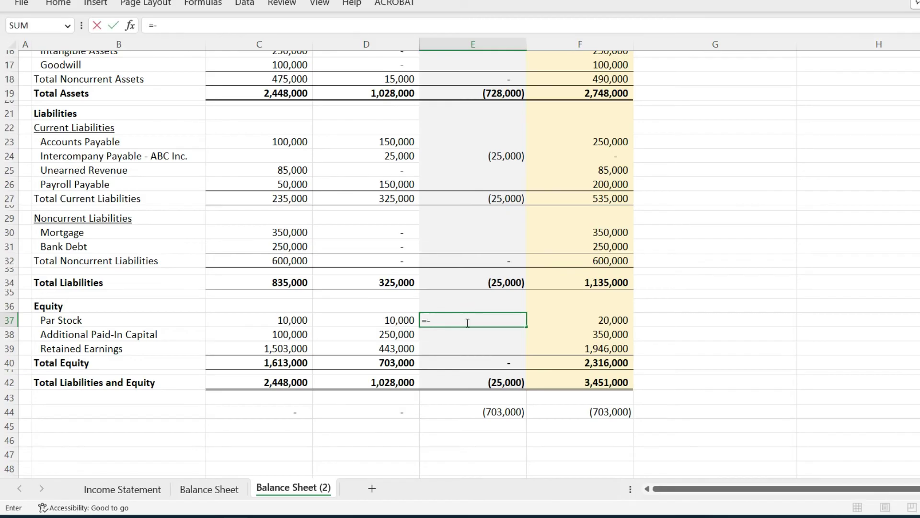
pyautogui.click(396, 319)
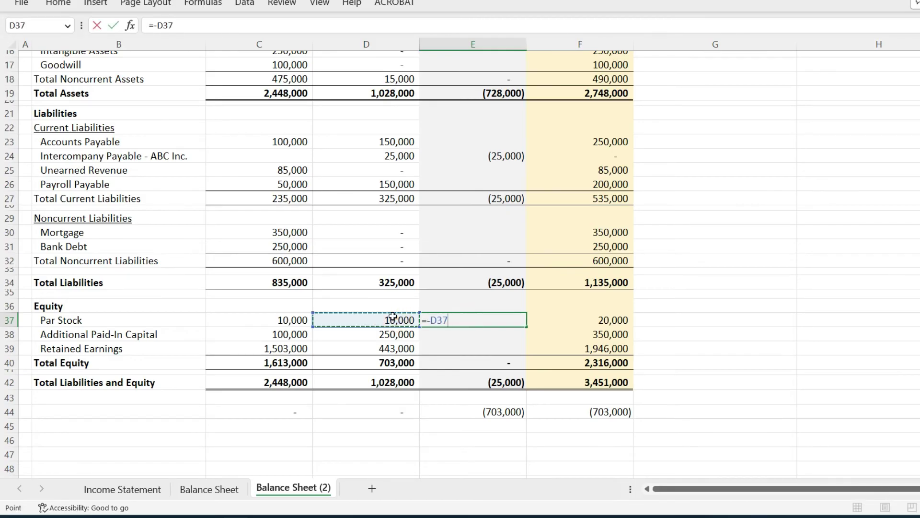
pyautogui.press('Return')
pyautogui.write('=-')
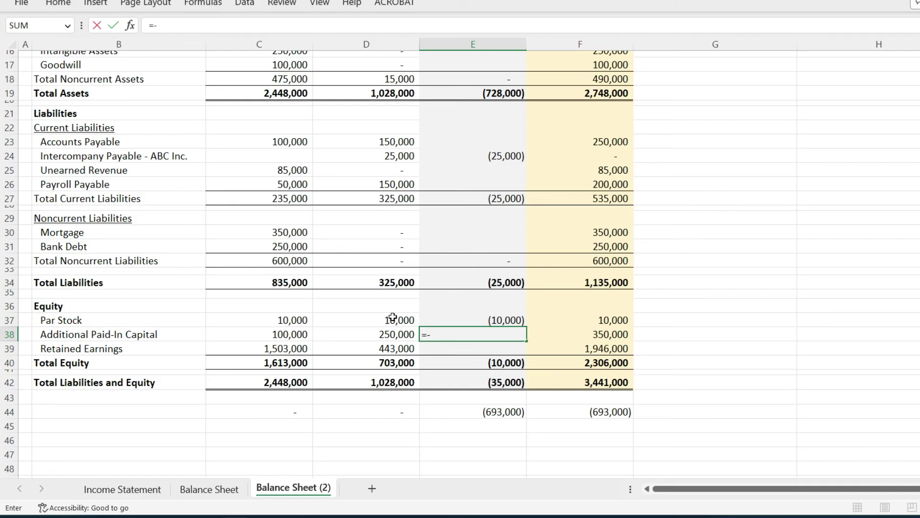
pyautogui.click(393, 335)
pyautogui.press('Return')
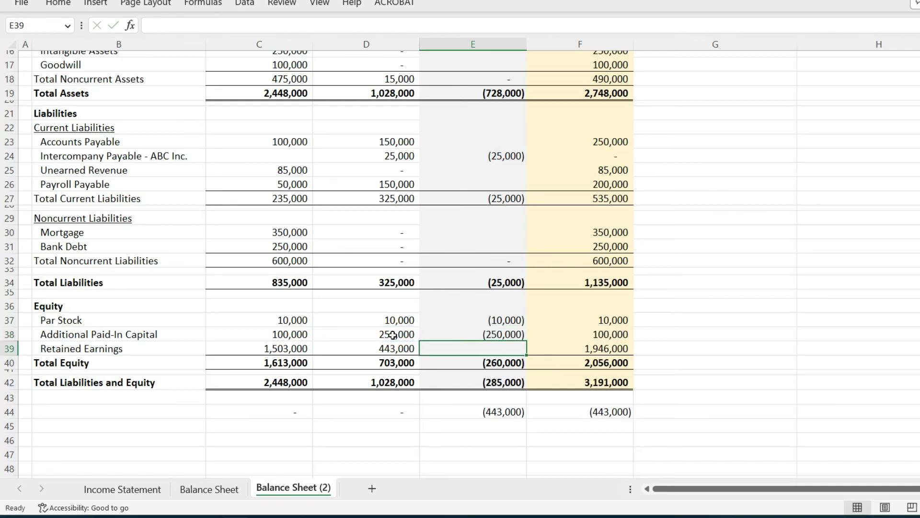
pyautogui.write('=-')
pyautogui.click(386, 348)
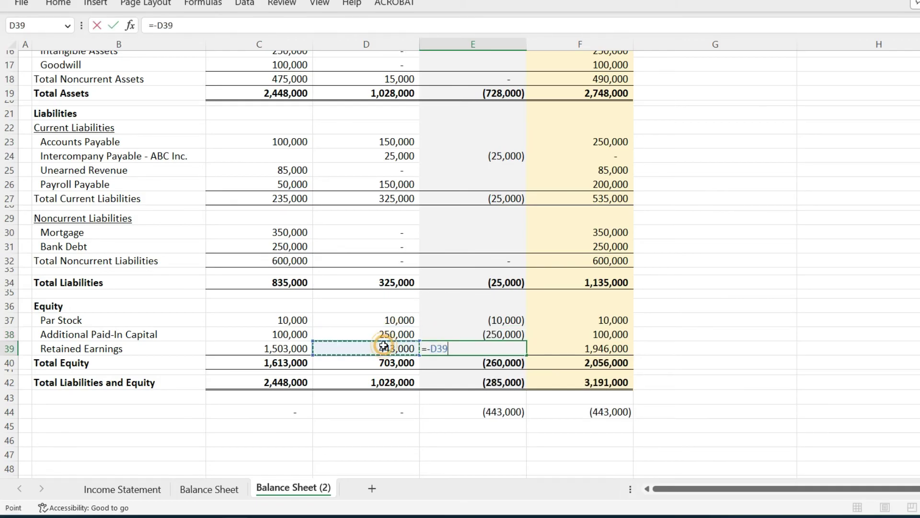
pyautogui.press('Return')
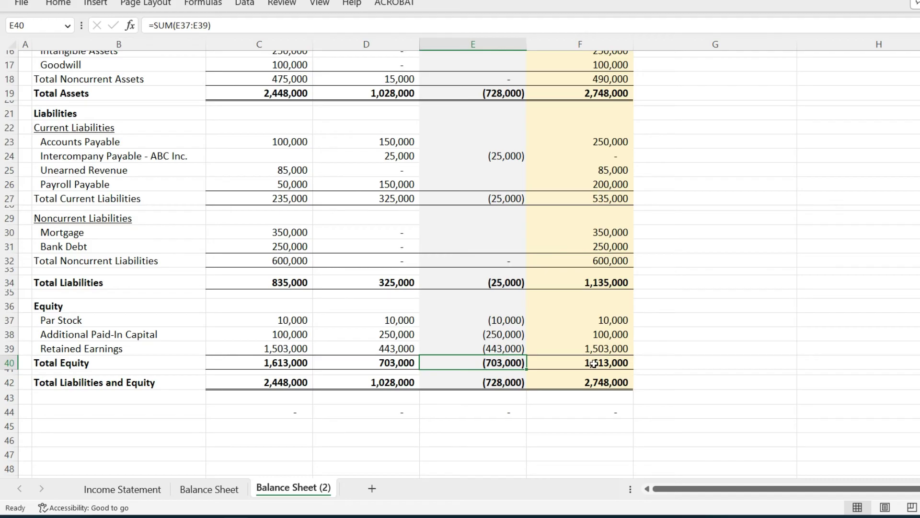
pyautogui.moveTo(271, 320); pyautogui.dragTo(273, 346)
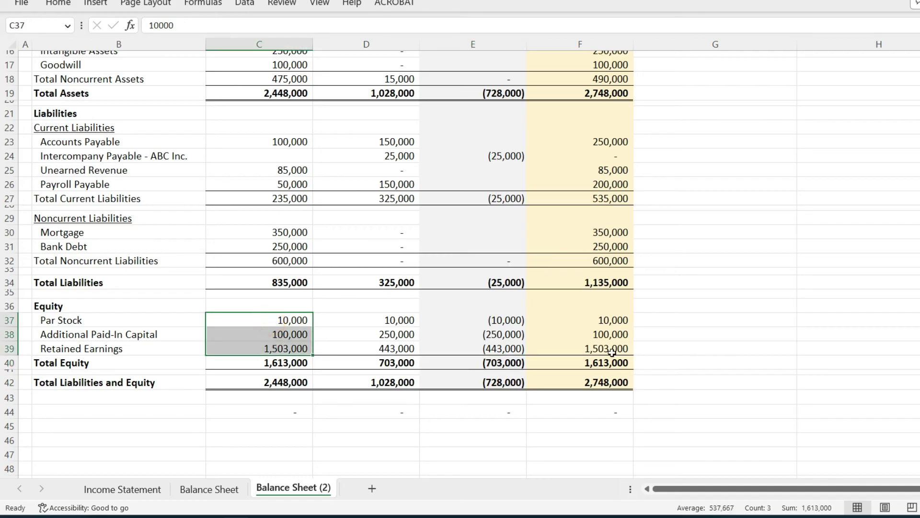
pyautogui.moveTo(613, 351); pyautogui.dragTo(616, 322)
pyautogui.click(713, 331)
pyautogui.scroll(5, 713, 331)
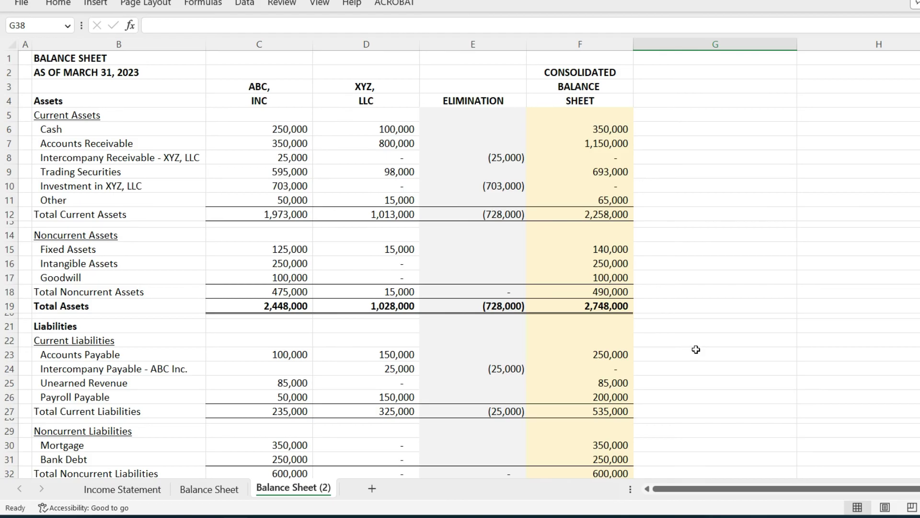
pyautogui.scroll(-5, 696, 349)
pyautogui.click(473, 363)
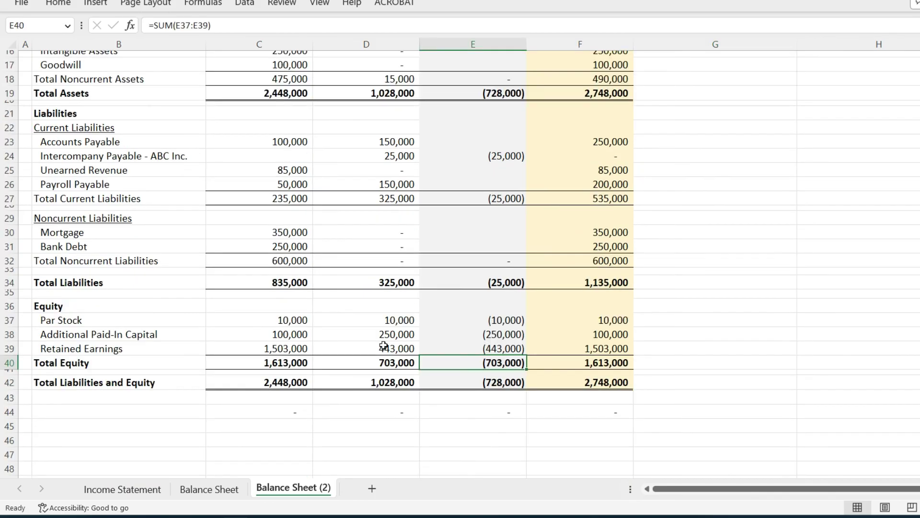